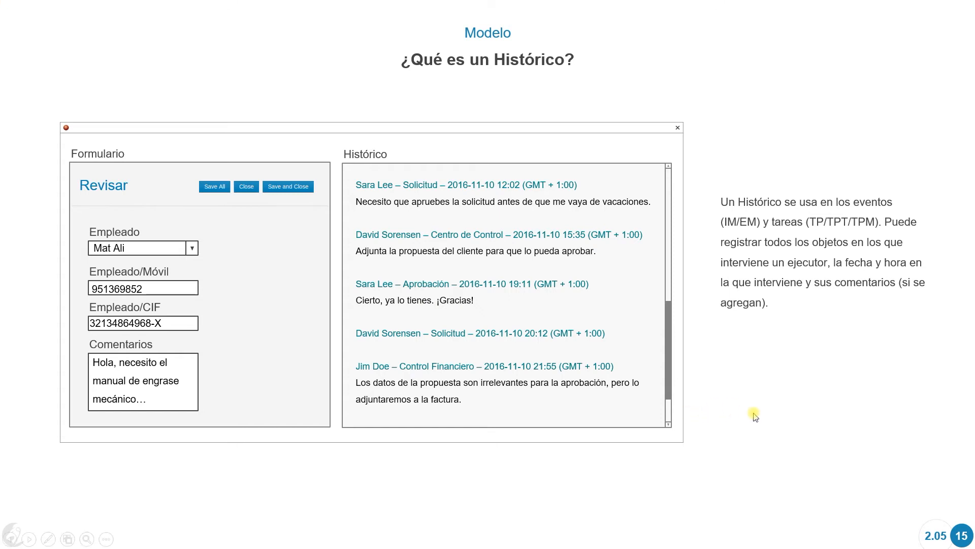
Switch to AuraPortal, open the Demo_Eventos process class and display its diagram
{"action": "left_click", "coordinate": [779, 427]}
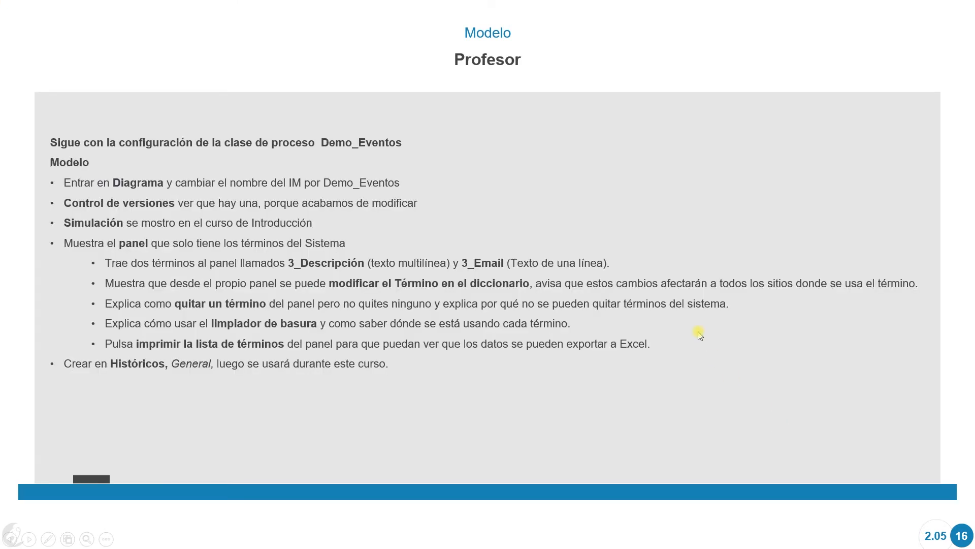
{"action": "key", "text": "alt+Tab"}
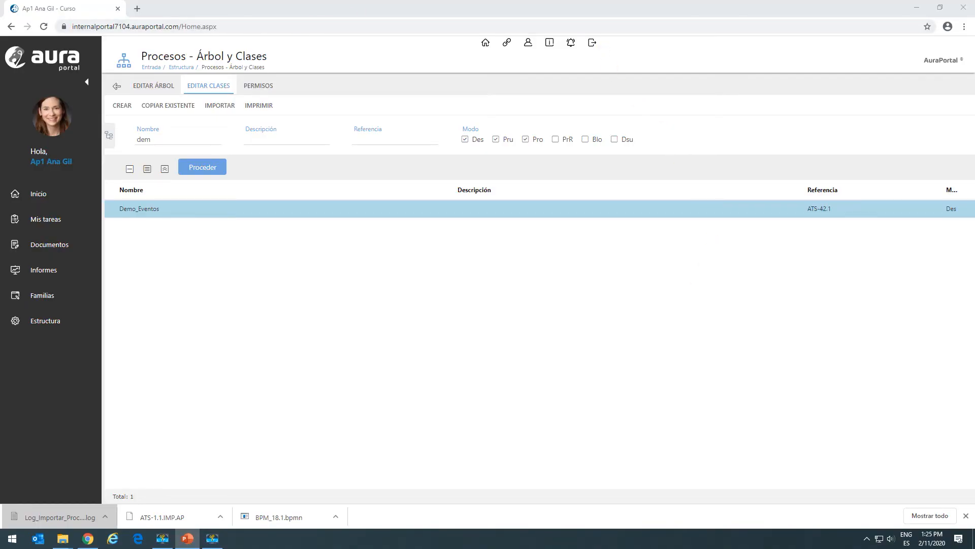
{"action": "left_click_drag", "start_coordinate": [177, 209], "coordinate": [207, 234]}
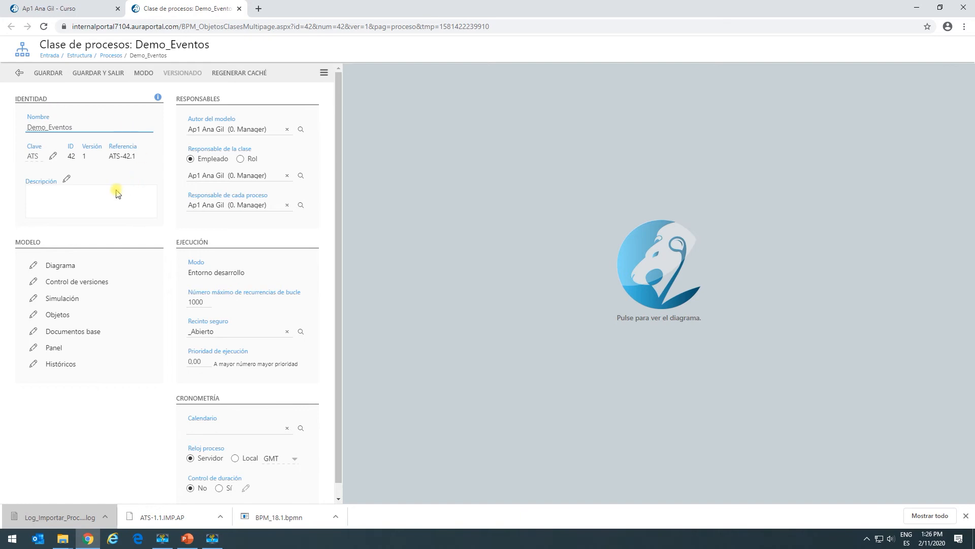
{"action": "left_click", "coordinate": [665, 229]}
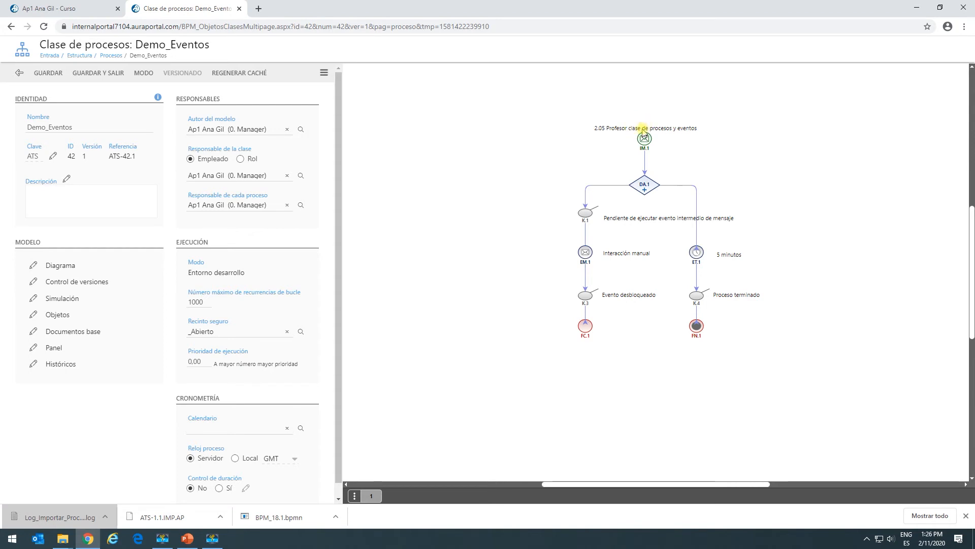
Open the Demo_Eventos diagram for editing and rename the IM.1 start event as Demo_Eventos
{"action": "left_click", "coordinate": [59, 268]}
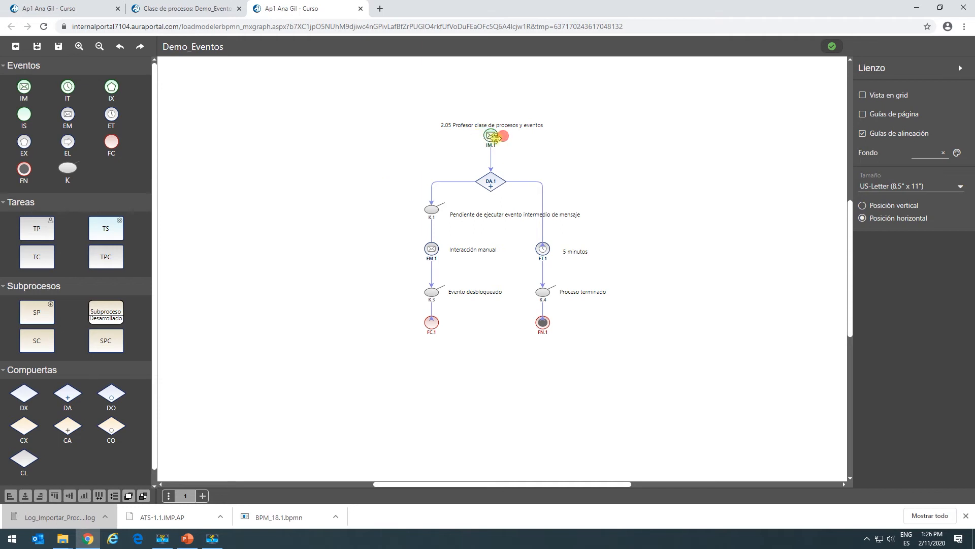
{"action": "double_click", "coordinate": [491, 135]}
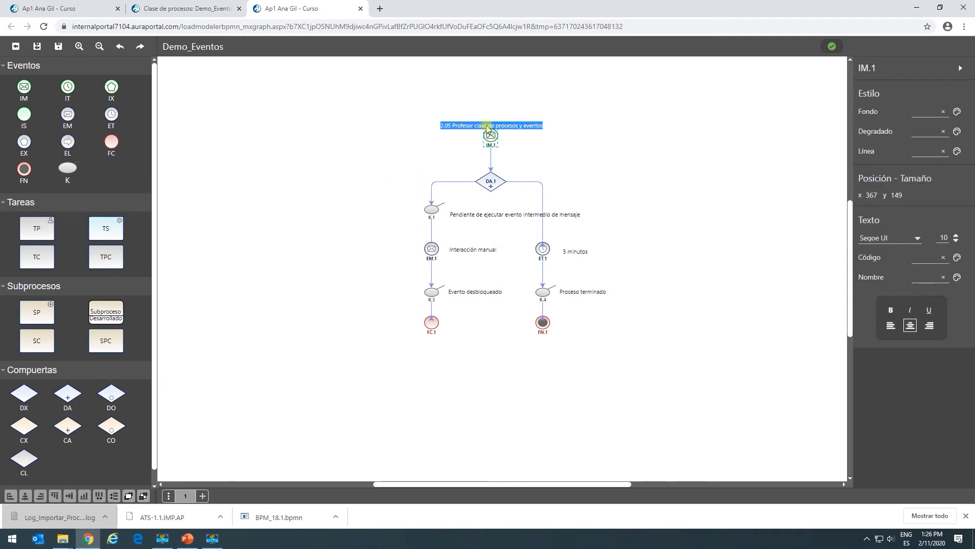
{"action": "left_click", "coordinate": [484, 125]}
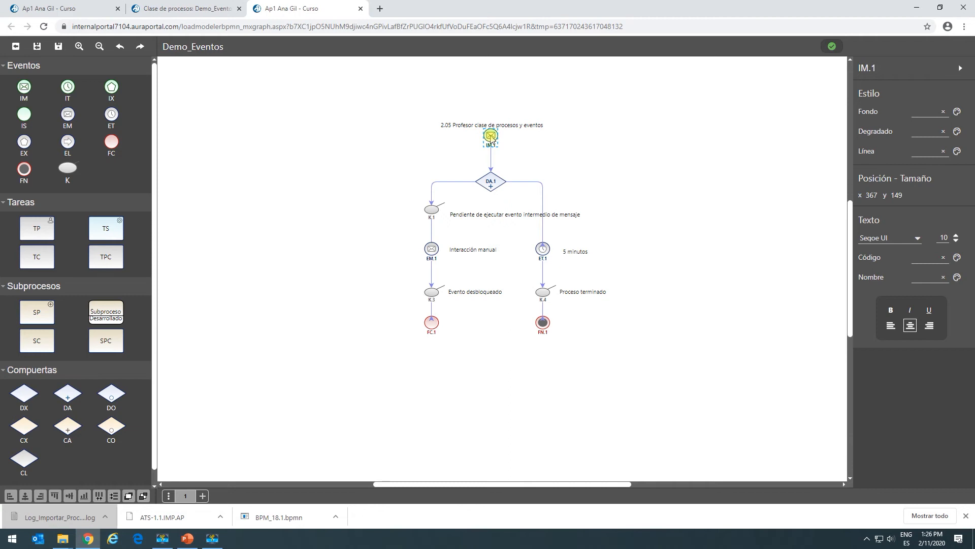
{"action": "double_click", "coordinate": [491, 135]}
{"action": "left_click", "coordinate": [491, 136]}
{"action": "double_click", "coordinate": [491, 135]}
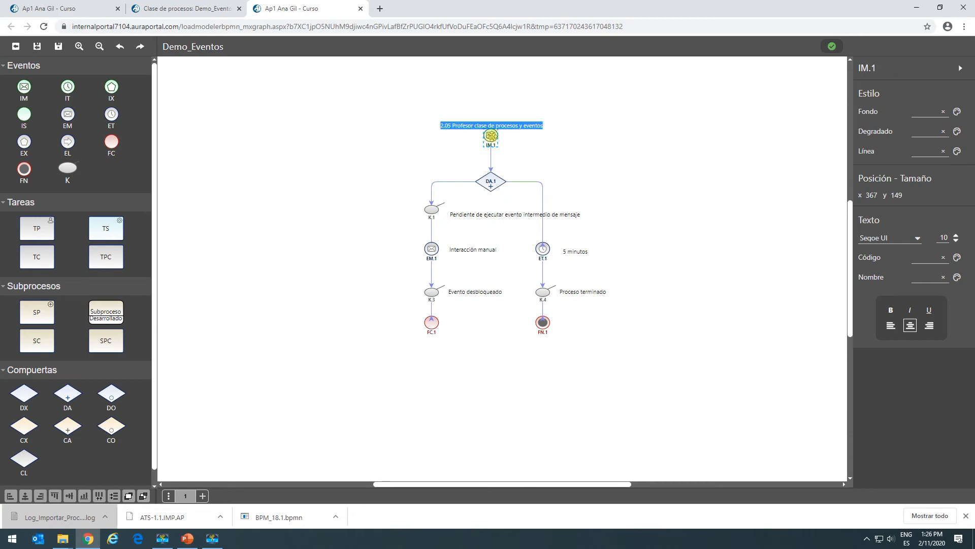
{"action": "type", "text": "Demo_Eventos"}
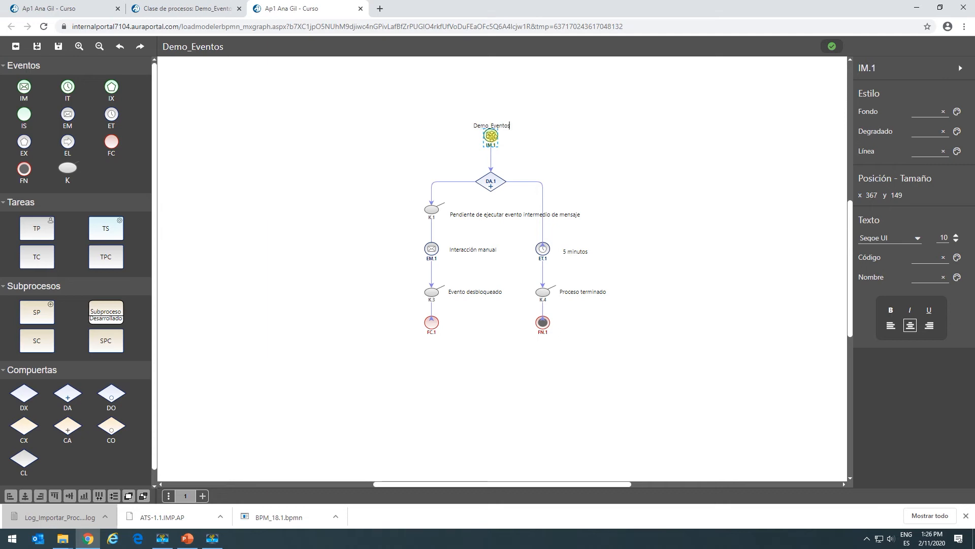
{"action": "left_click", "coordinate": [356, 126]}
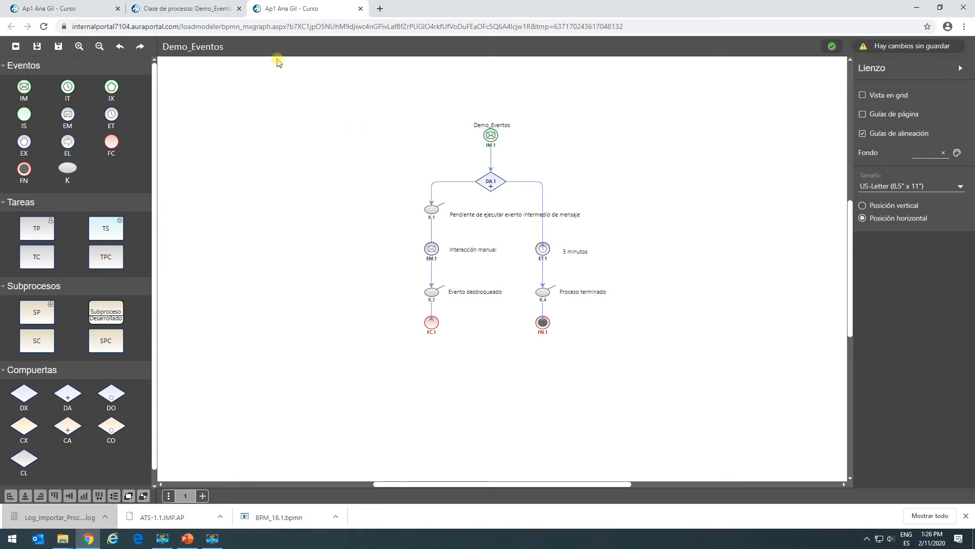
Save the diagram with creation of its objects, and review the diagram's version control list
{"action": "left_click", "coordinate": [36, 48]}
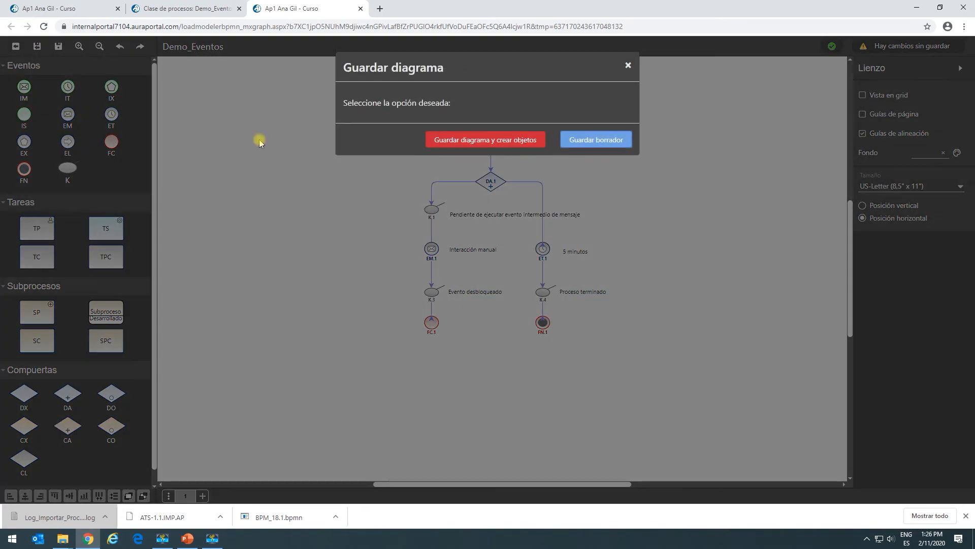
{"action": "left_click", "coordinate": [477, 143]}
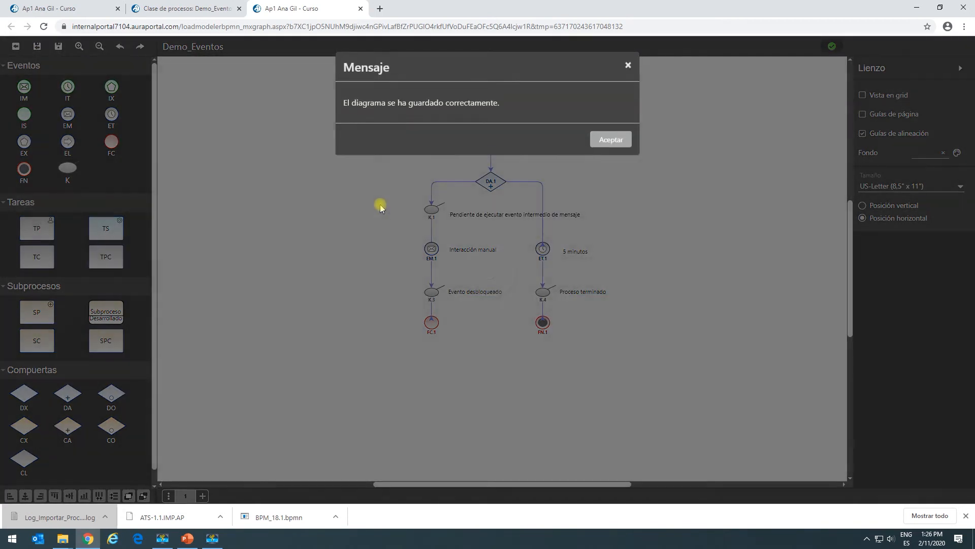
{"action": "left_click", "coordinate": [601, 144]}
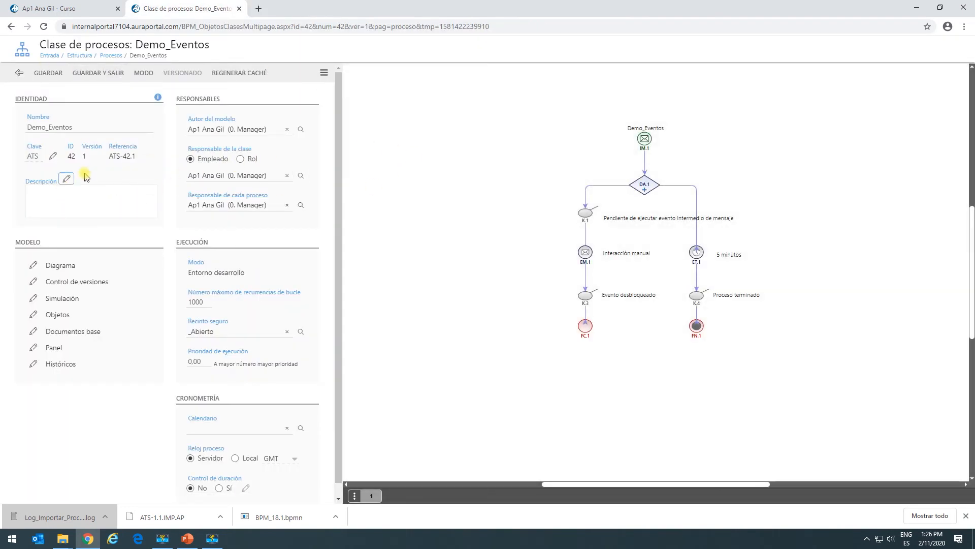
{"action": "left_click", "coordinate": [79, 282]}
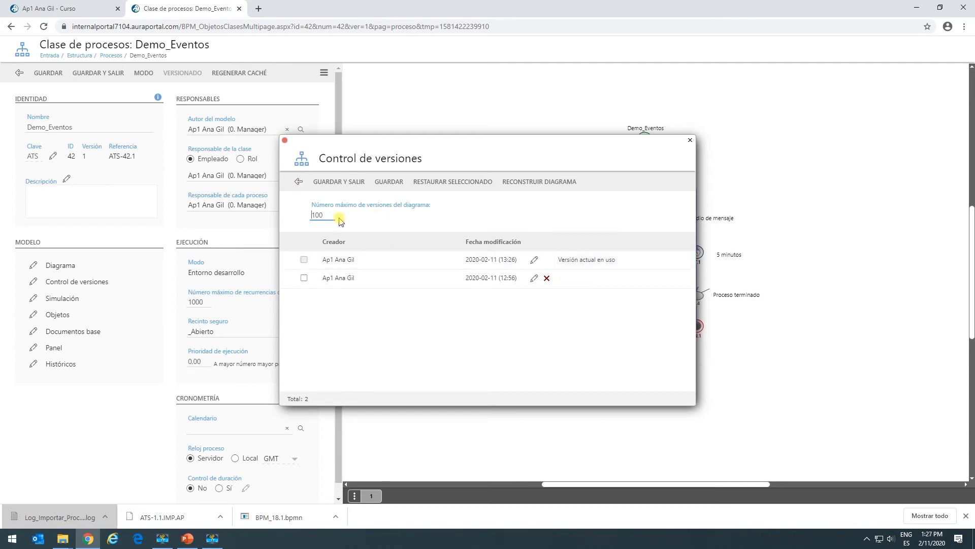
{"action": "left_click", "coordinate": [331, 182]}
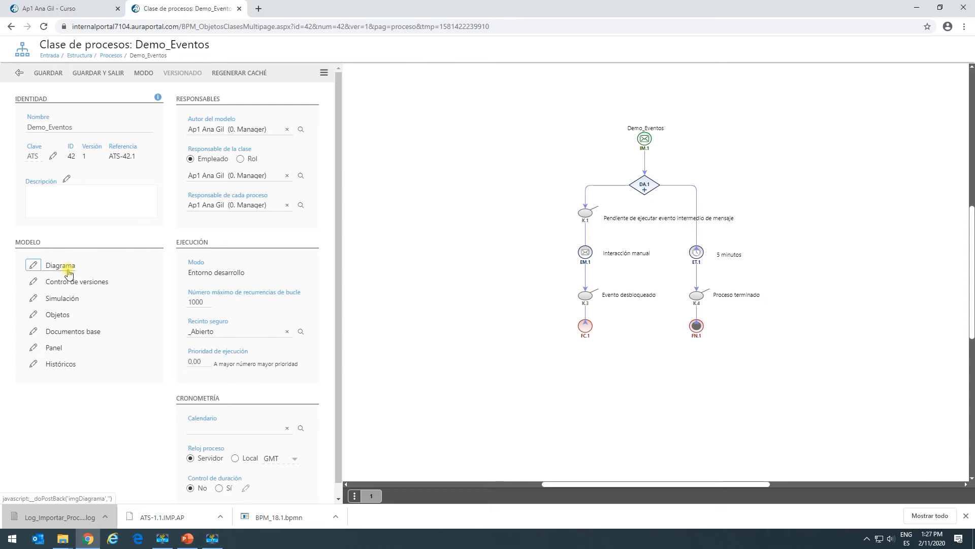
Add the general term Descripción to the process class panel, filtering the term dictionary by Texto multilínea data
{"action": "left_click", "coordinate": [53, 348]}
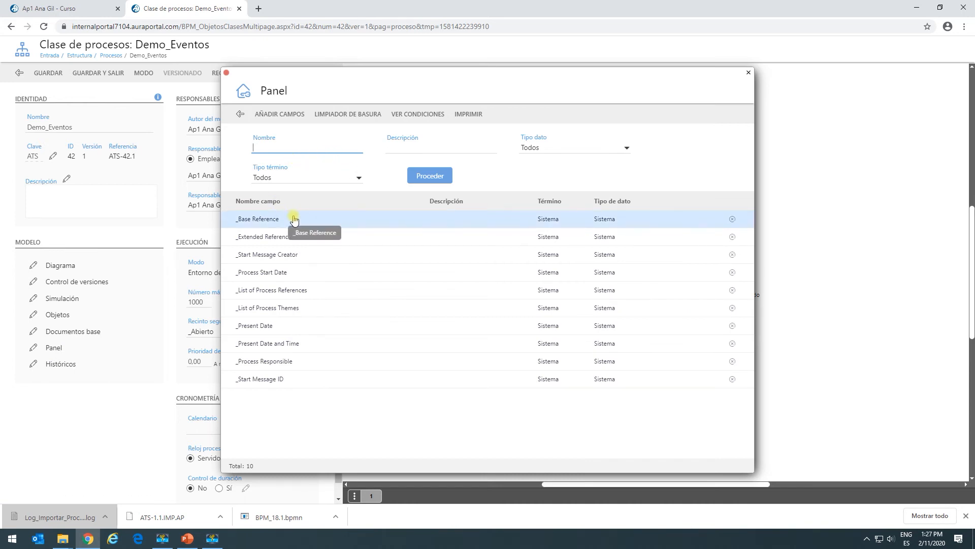
{"action": "left_click", "coordinate": [280, 115]}
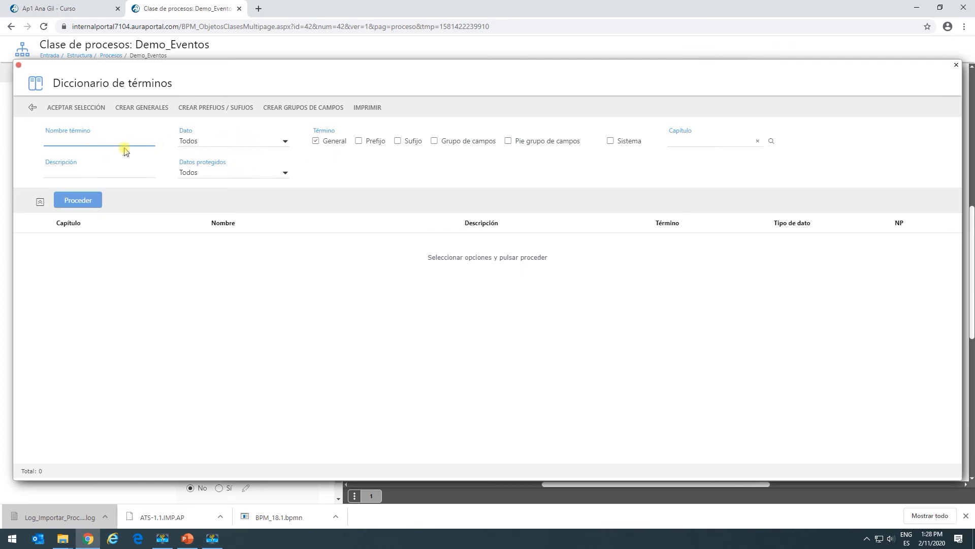
{"action": "left_click", "coordinate": [285, 143]}
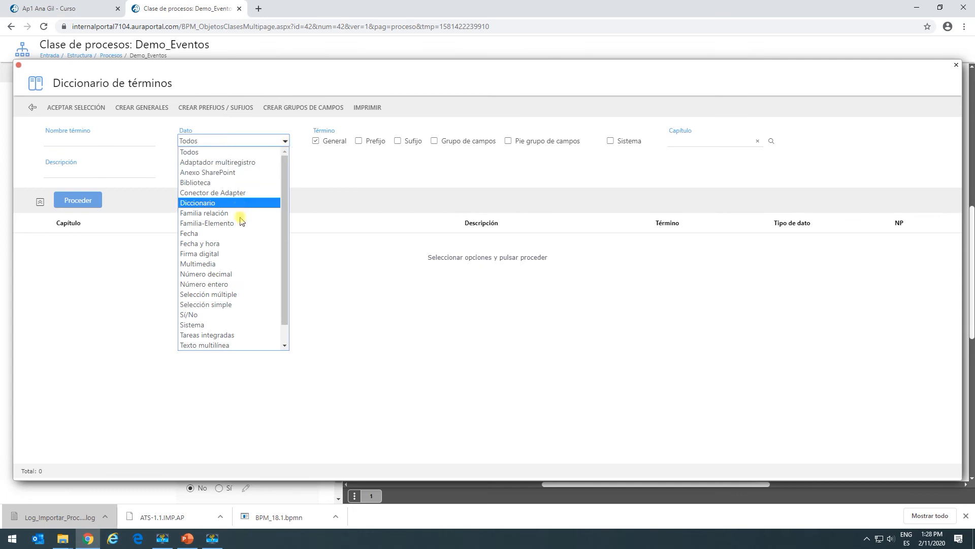
{"action": "left_click", "coordinate": [235, 346]}
{"action": "left_click", "coordinate": [76, 200]}
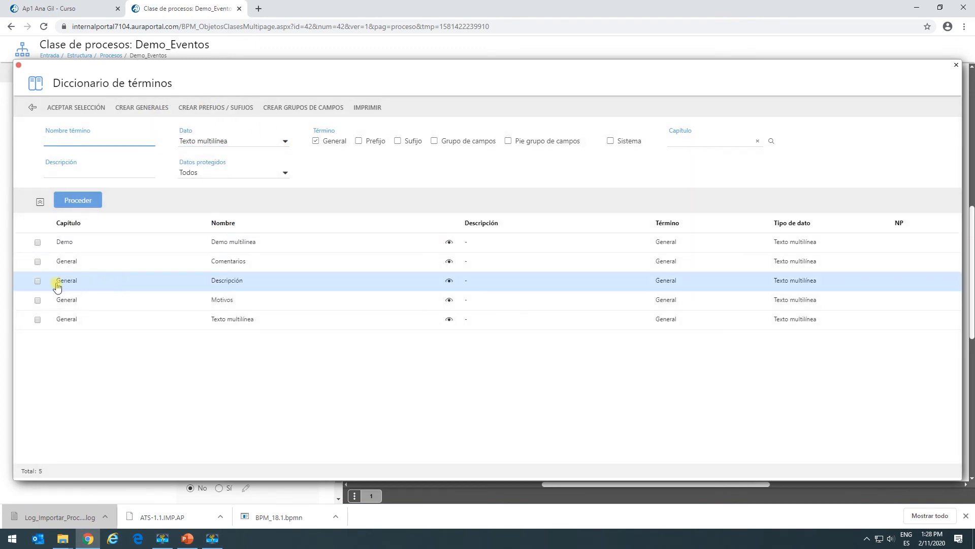
{"action": "left_click", "coordinate": [38, 282]}
{"action": "left_click", "coordinate": [79, 107]}
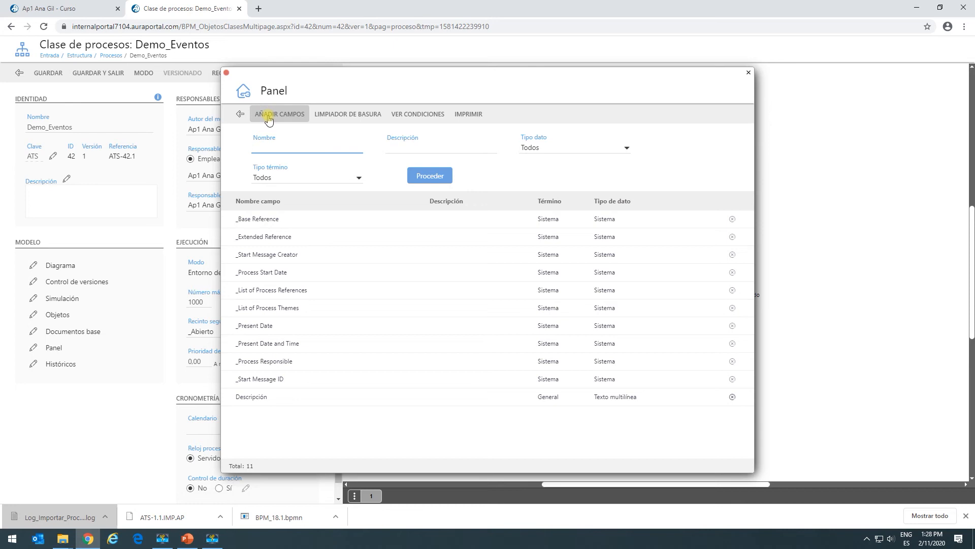
Try to add the general term Email to the panel, searching the term dictionary for "email"
{"action": "left_click", "coordinate": [269, 120]}
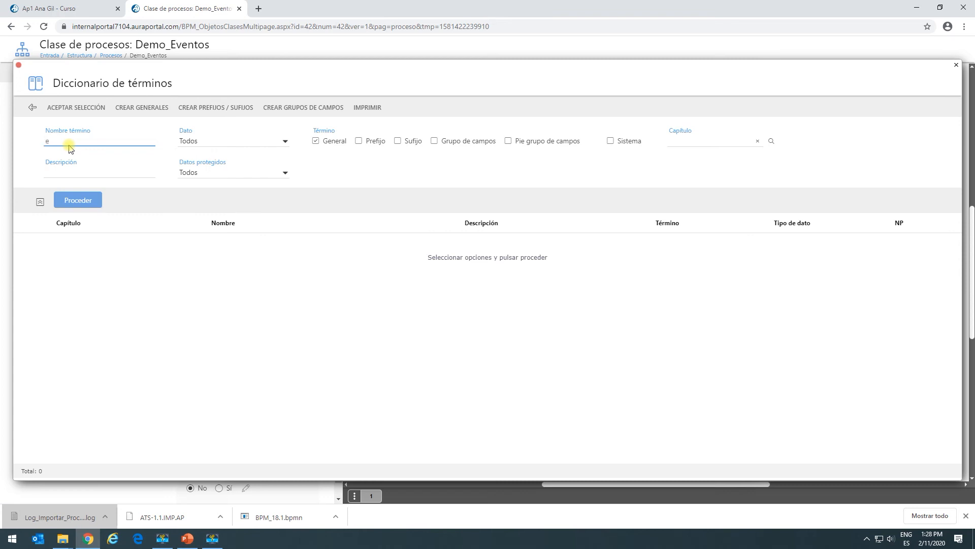
{"action": "key", "text": "Return"}
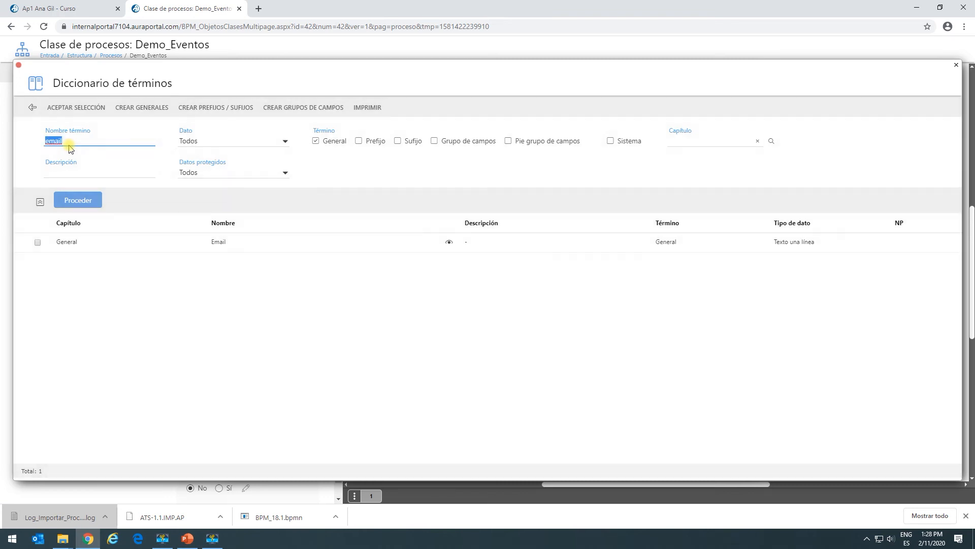
{"action": "left_click", "coordinate": [36, 245]}
{"action": "left_click", "coordinate": [65, 109]}
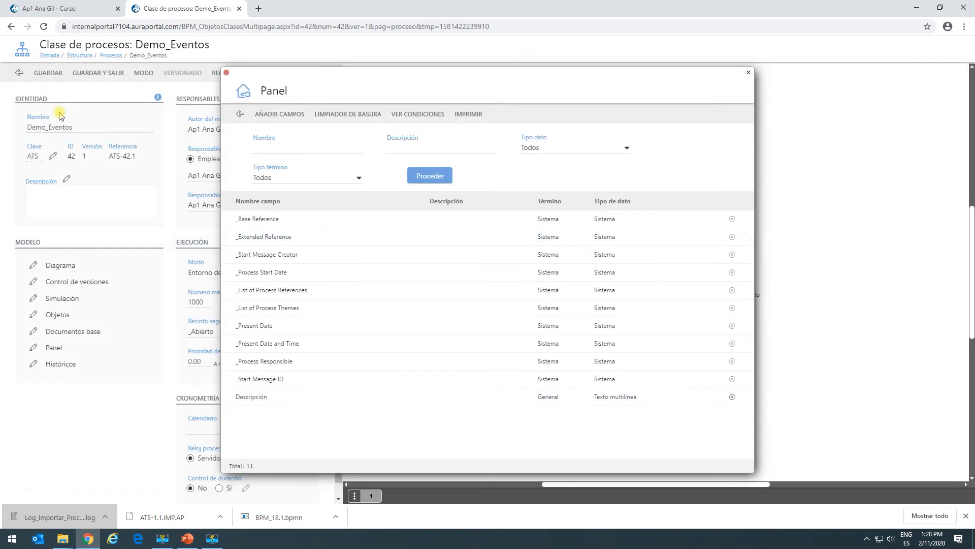
Add the general single-line text term Email to the panel, searching the term dictionary for "mail"
{"action": "left_click", "coordinate": [275, 115]}
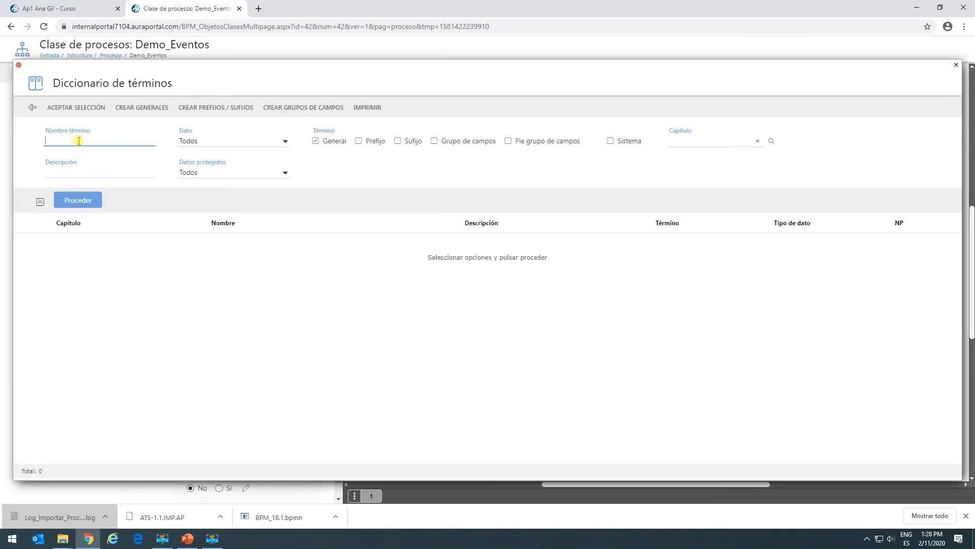
{"action": "key", "text": "Return"}
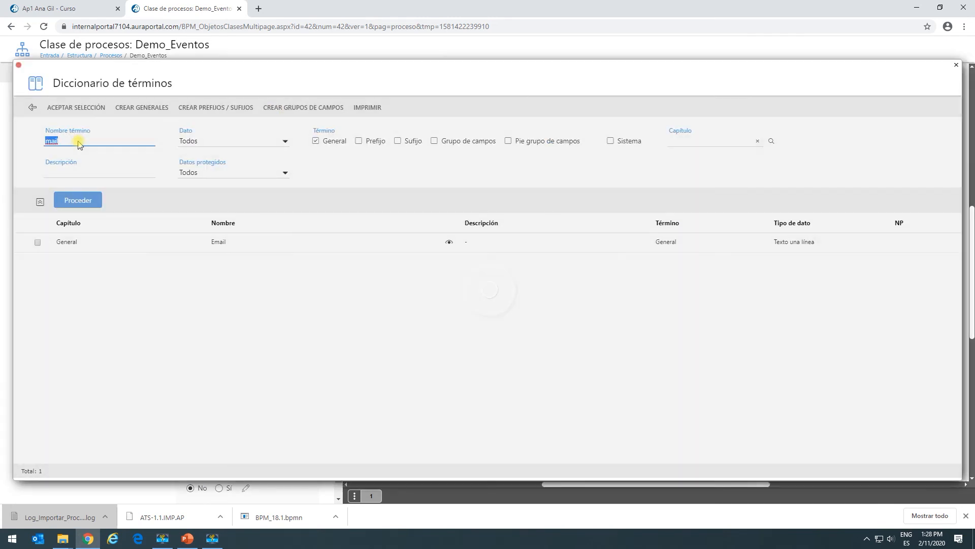
{"action": "left_click", "coordinate": [37, 243]}
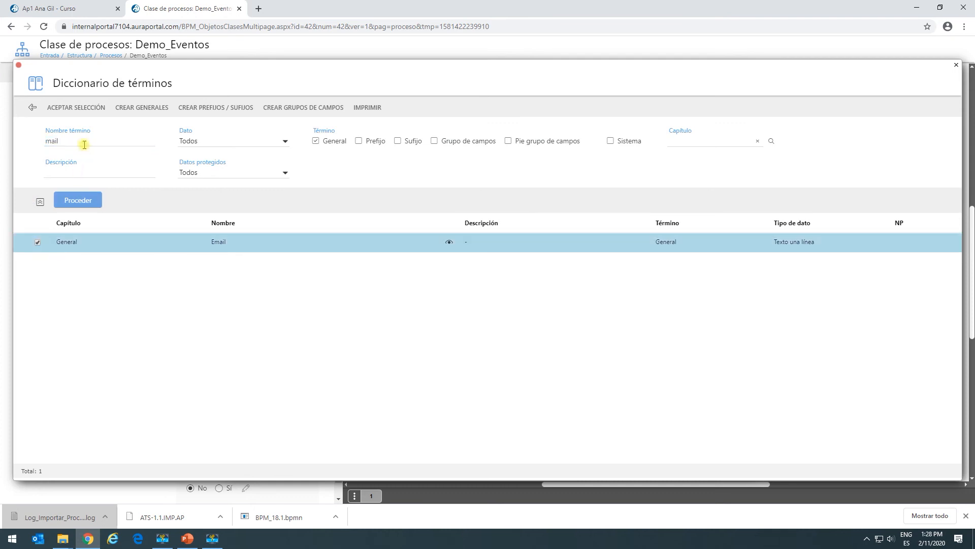
{"action": "left_click", "coordinate": [64, 106]}
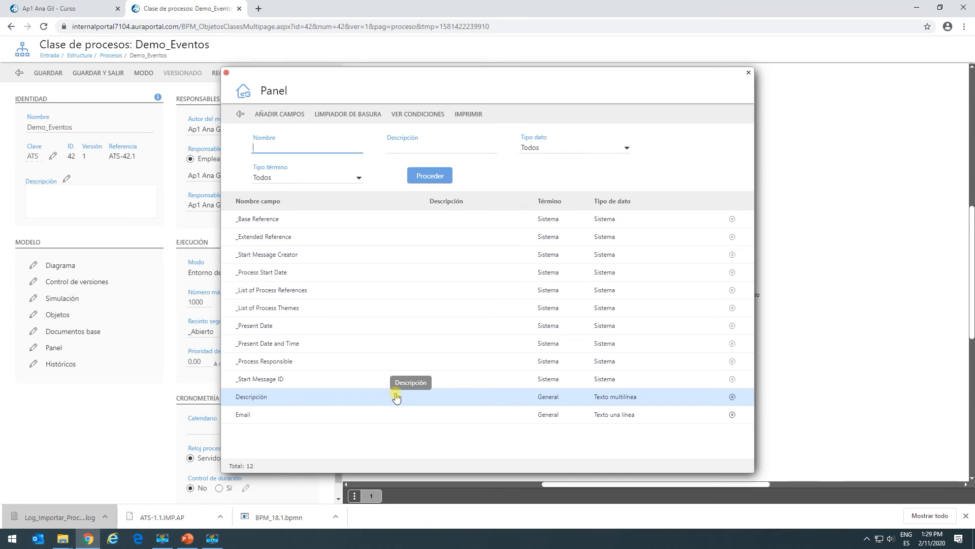
{"action": "left_click", "coordinate": [285, 114]}
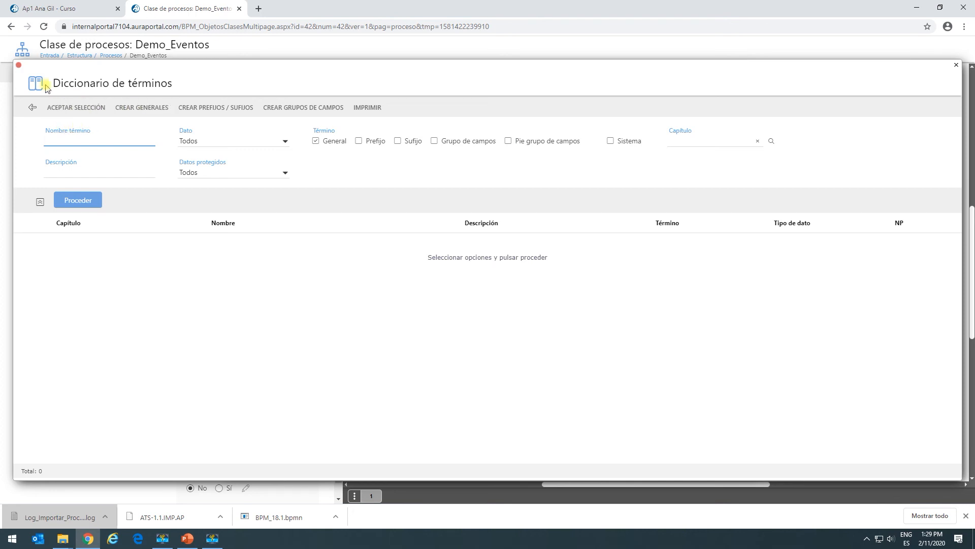
{"action": "left_click", "coordinate": [18, 66]}
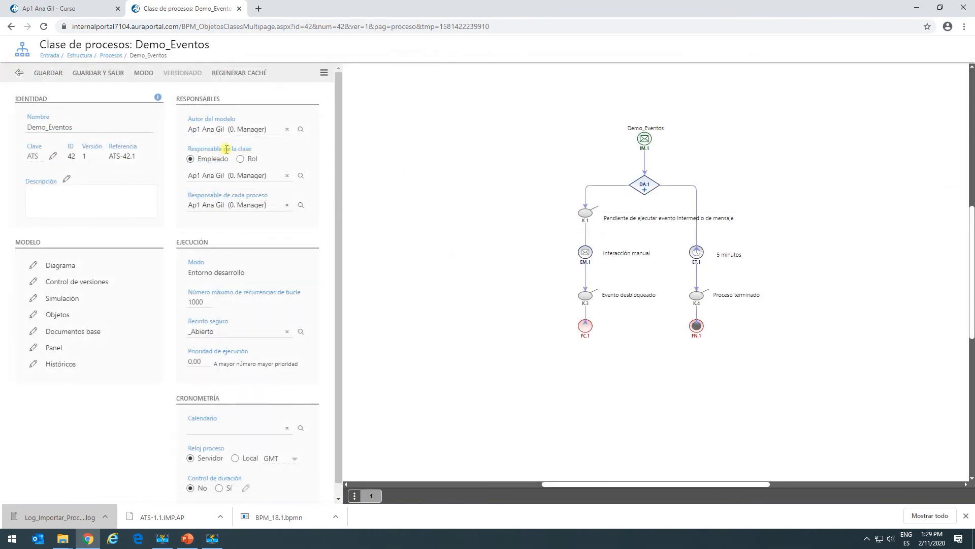
{"action": "left_click", "coordinate": [55, 347]}
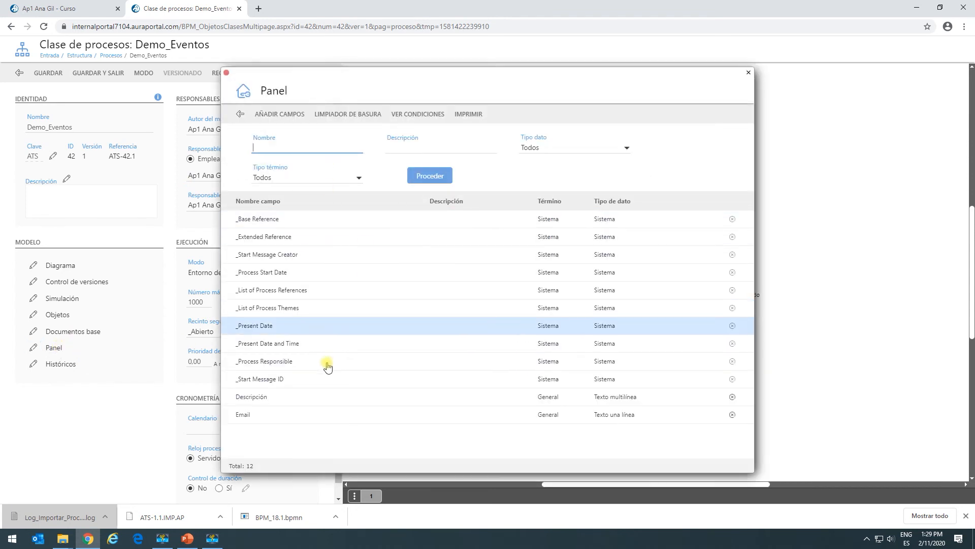
Examine where the panel's Descripción field is used and its term configuration in the dictionary
{"action": "left_click", "coordinate": [248, 401]}
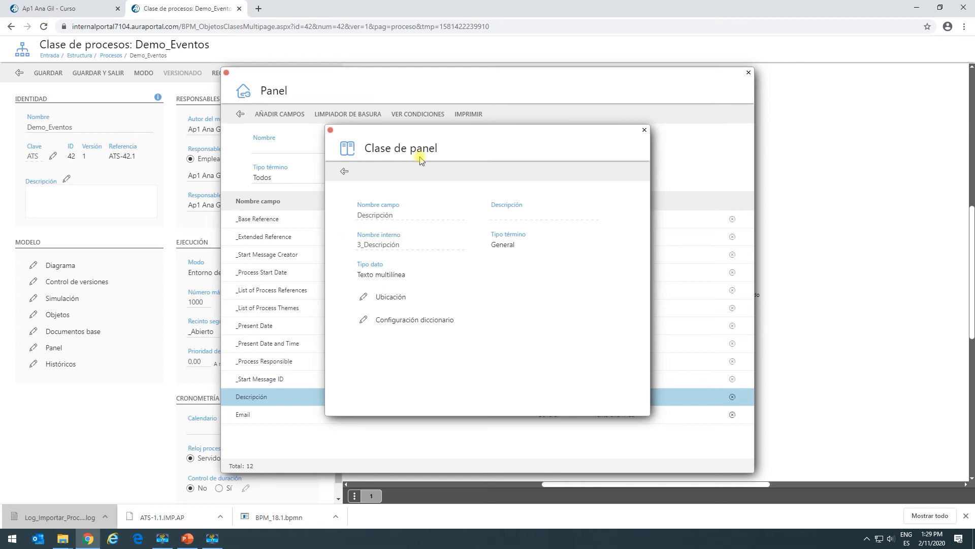
{"action": "left_click", "coordinate": [379, 302]}
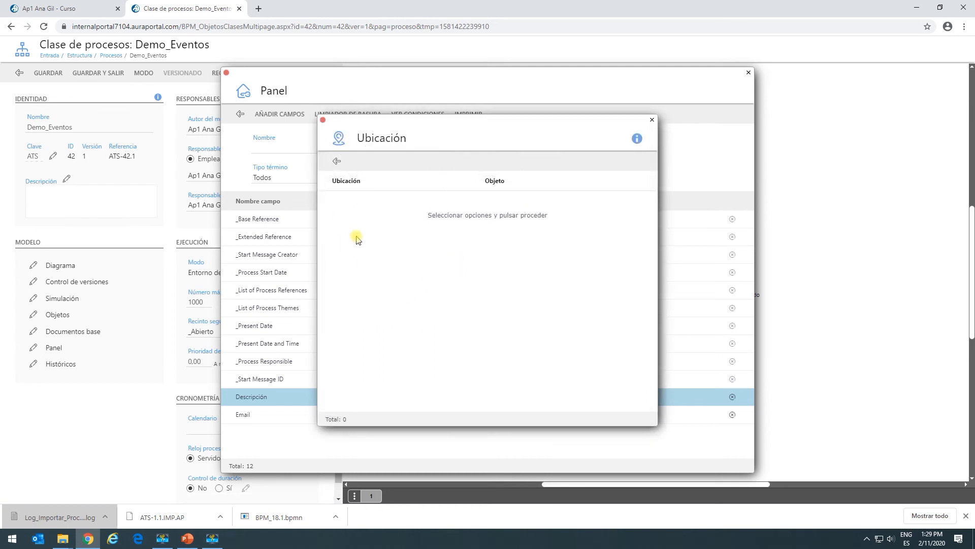
{"action": "left_click", "coordinate": [336, 161]}
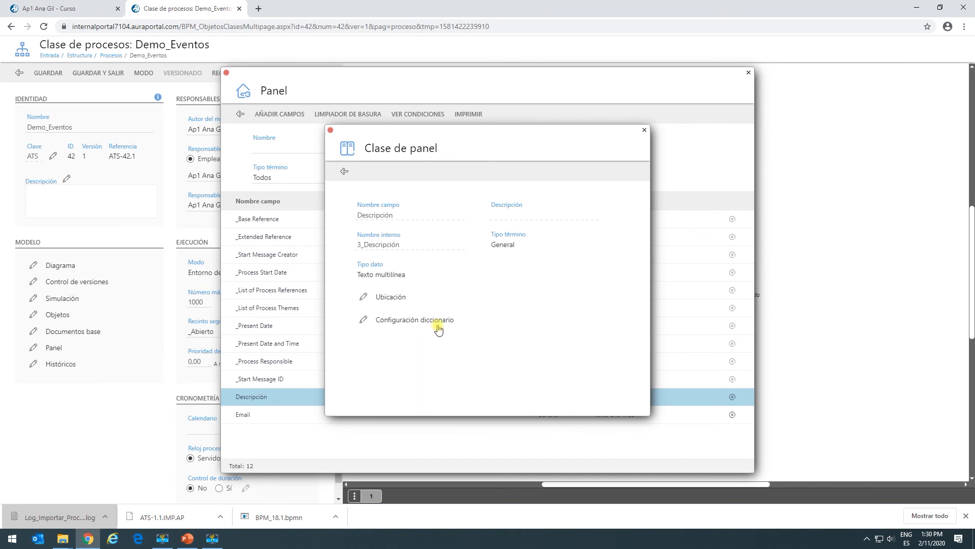
{"action": "left_click", "coordinate": [405, 321]}
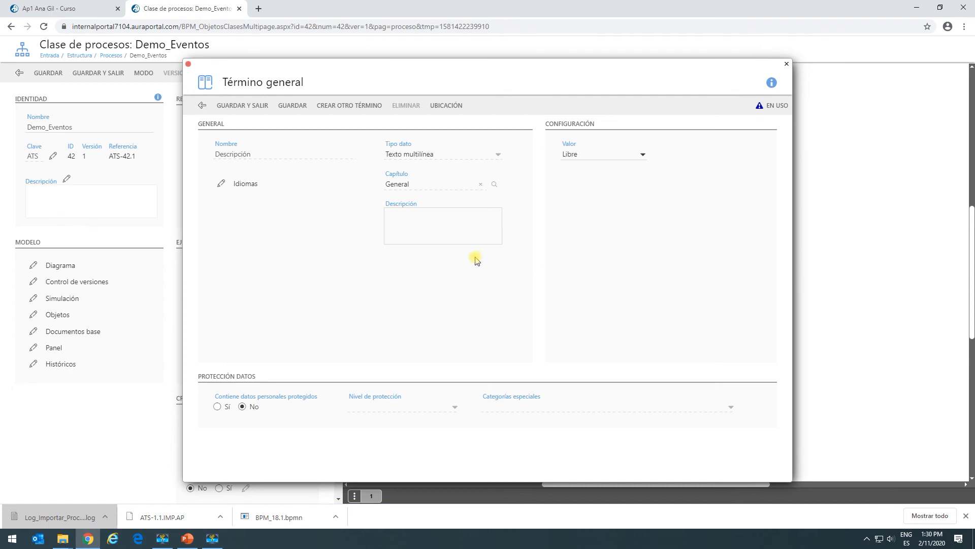
{"action": "left_click", "coordinate": [201, 107]}
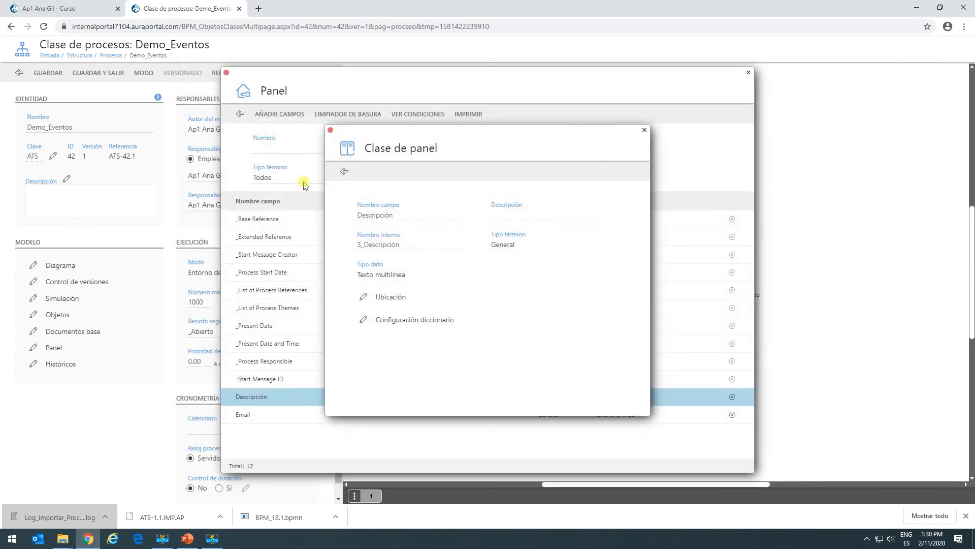
Close the Descripción field's details, reopen them from the panel list to review the location and dictionary options, and return to the panel
{"action": "left_click", "coordinate": [343, 172]}
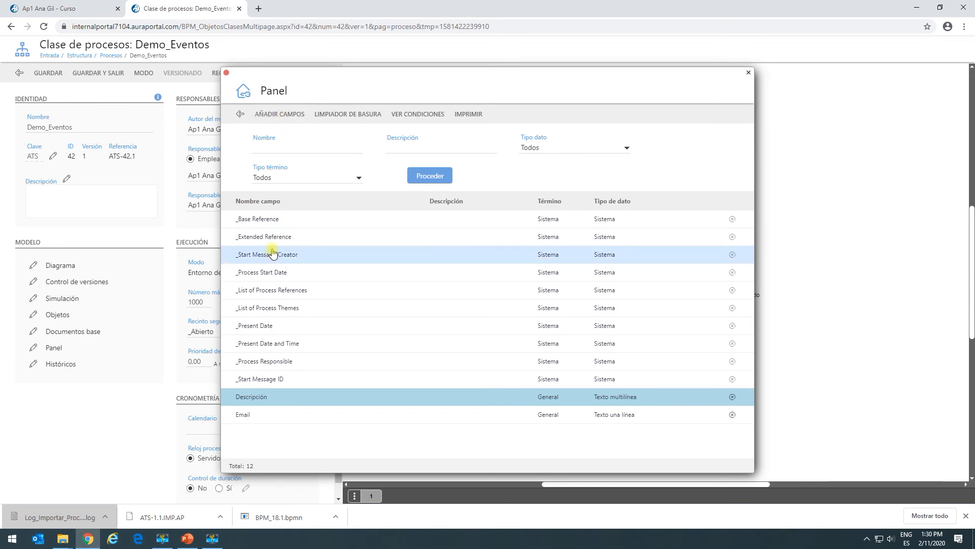
{"action": "double_click", "coordinate": [255, 399]}
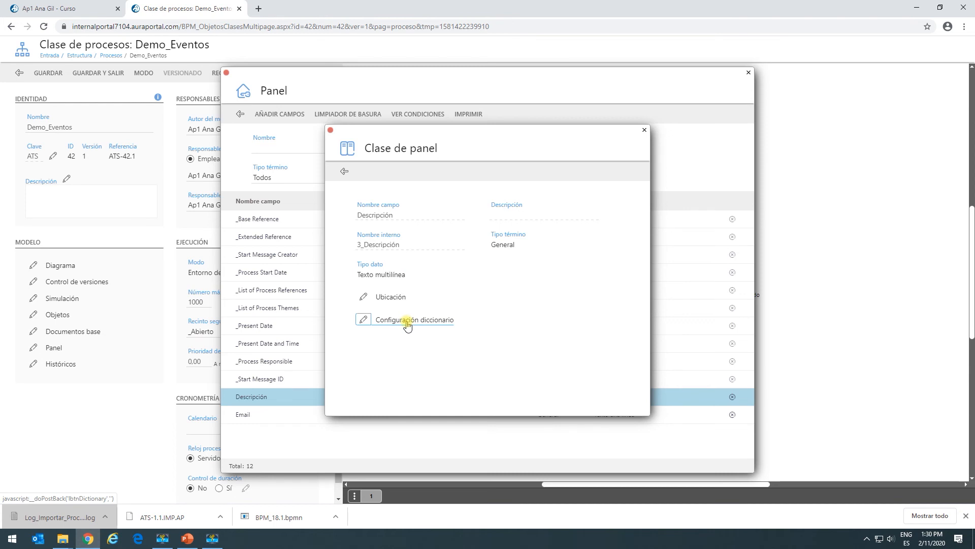
{"action": "left_click", "coordinate": [346, 173]}
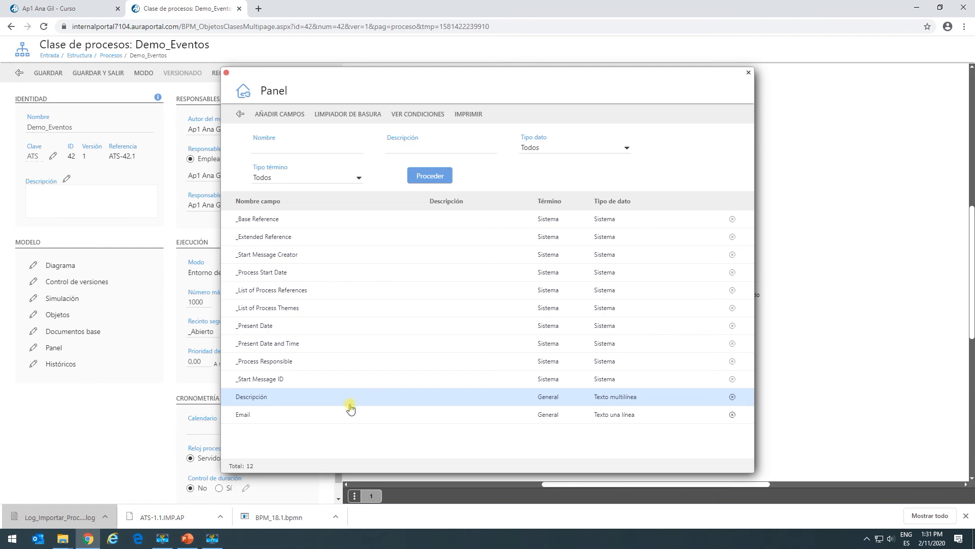
Delete the Email field from the process class panel
{"action": "left_click", "coordinate": [732, 415]}
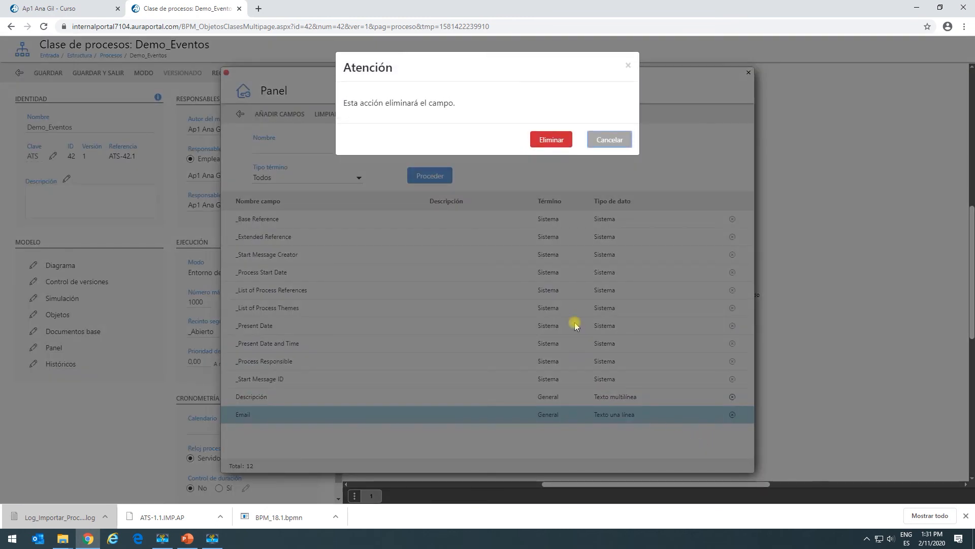
{"action": "left_click", "coordinate": [549, 140]}
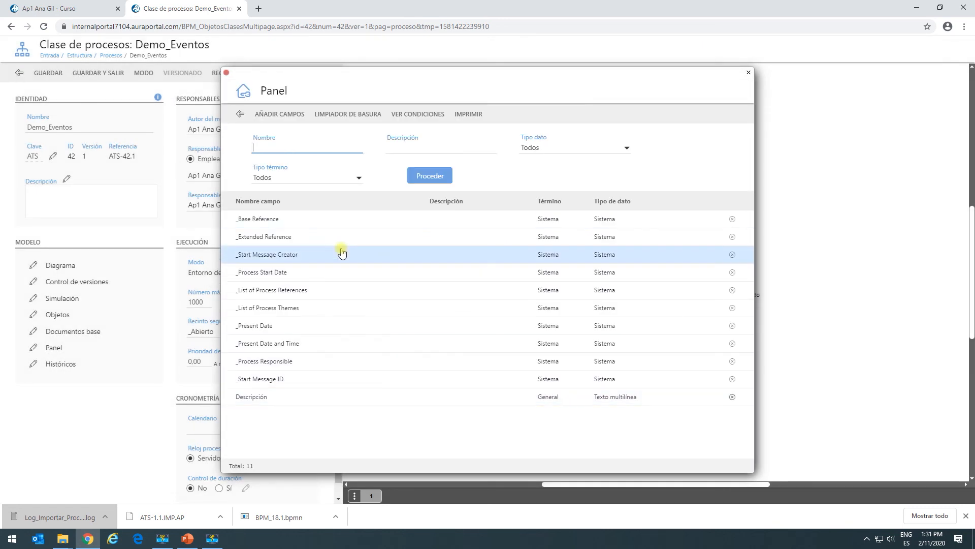
Add the general term Email back to the panel, finding it in the term dictionary with the search "mail"
{"action": "left_click", "coordinate": [282, 115]}
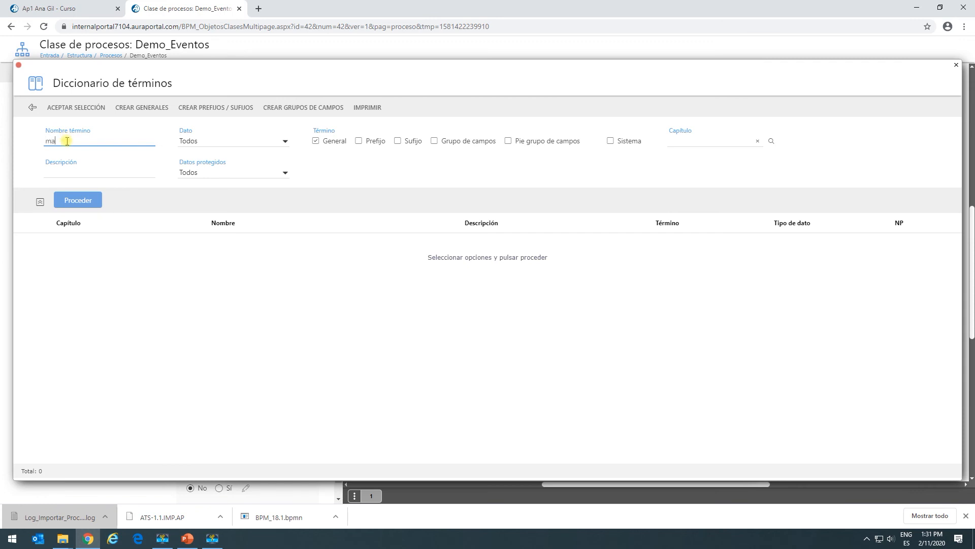
{"action": "type", "text": "mail"}
{"action": "key", "text": "Return"}
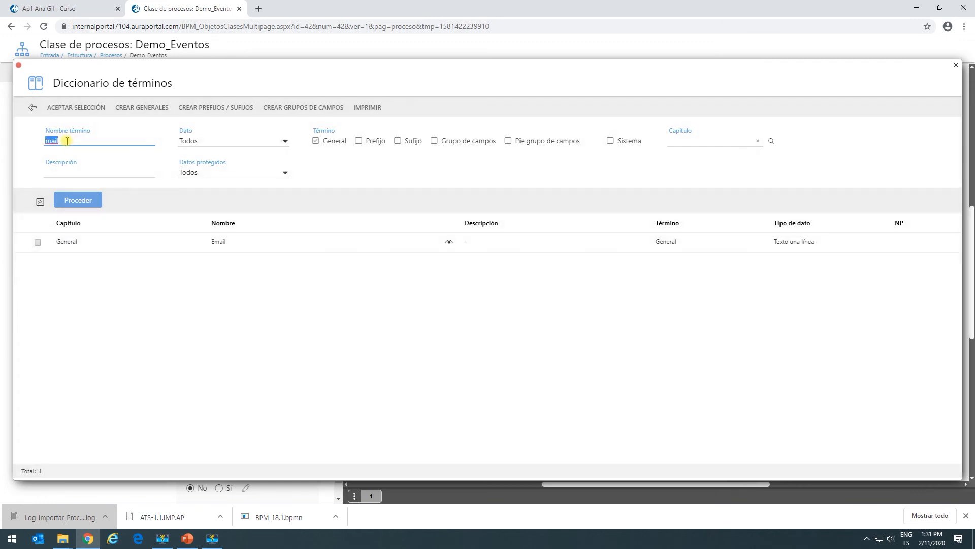
{"action": "left_click", "coordinate": [39, 243]}
{"action": "left_click", "coordinate": [70, 107]}
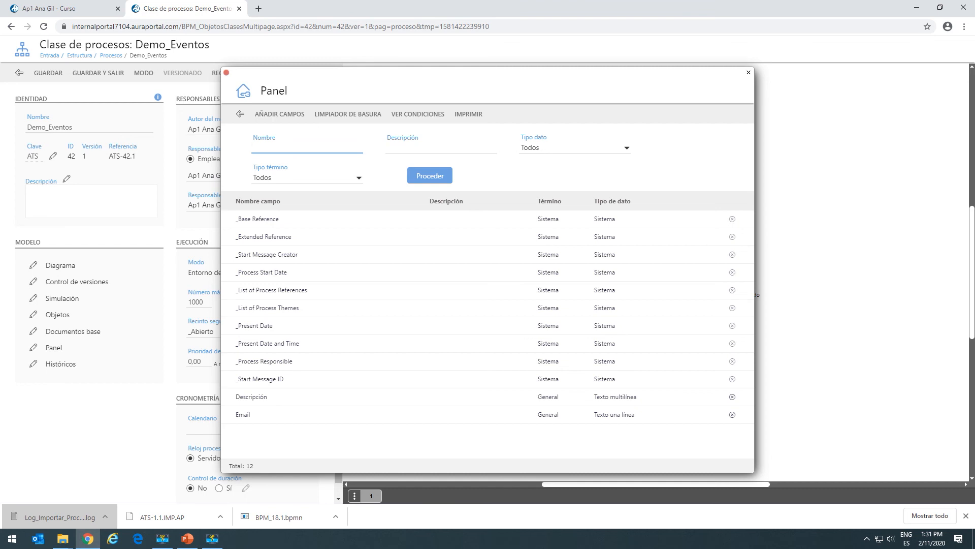
Examine which panel fields the Limpiador de basura lists as unused, and return to the full panel list
{"action": "key", "text": "alt+Tab"}
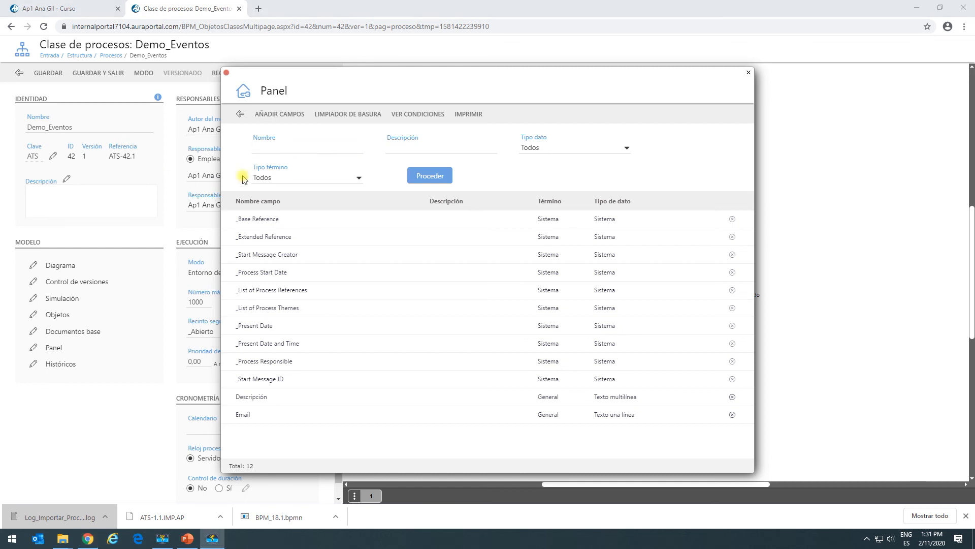
{"action": "left_click", "coordinate": [340, 119]}
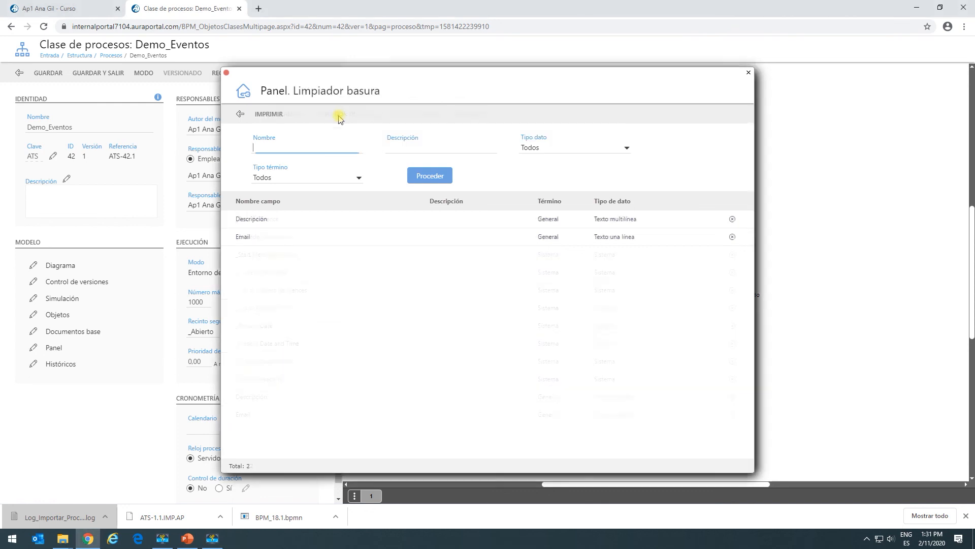
{"action": "left_click", "coordinate": [240, 114]}
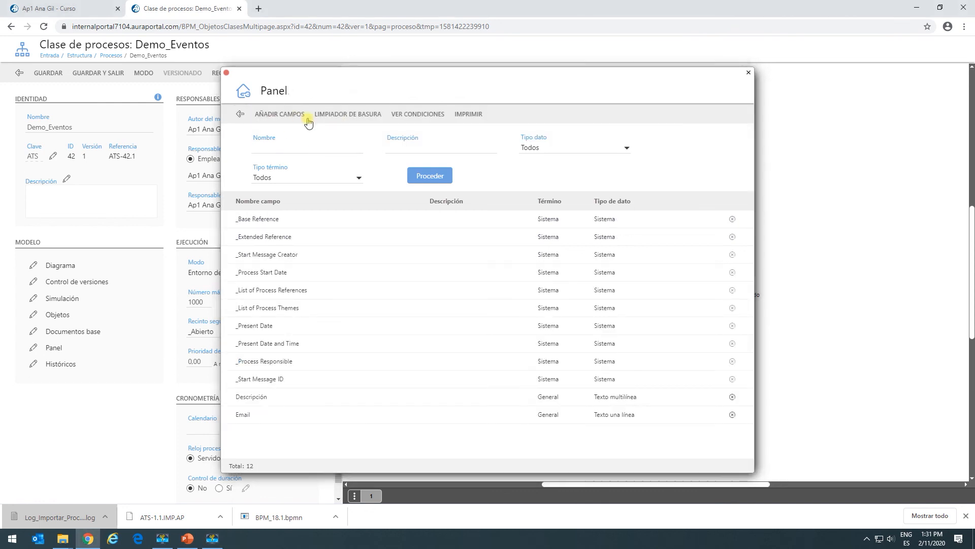
{"action": "left_click", "coordinate": [352, 115]}
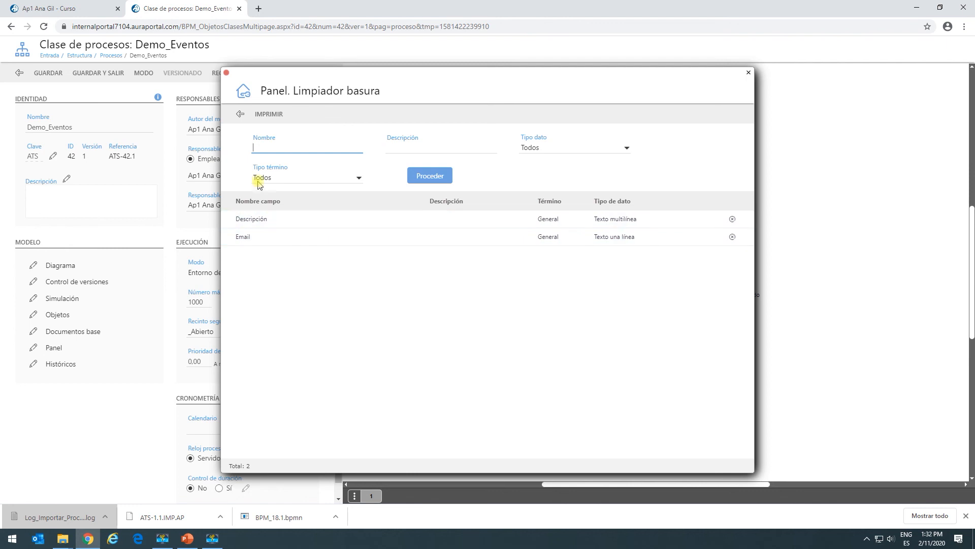
{"action": "left_click", "coordinate": [236, 117]}
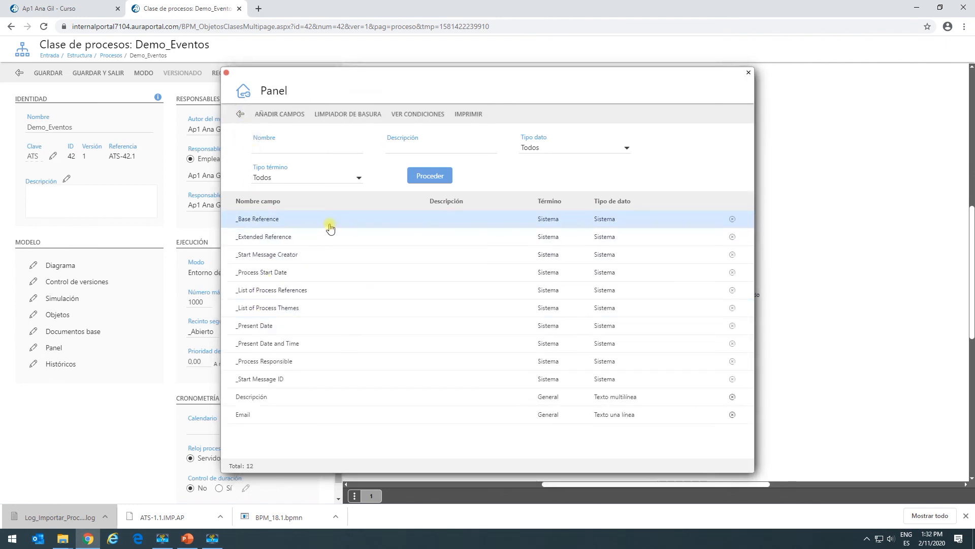
View the printable list of panel fields, try to export it to Excel, and close the panel
{"action": "left_click", "coordinate": [464, 116]}
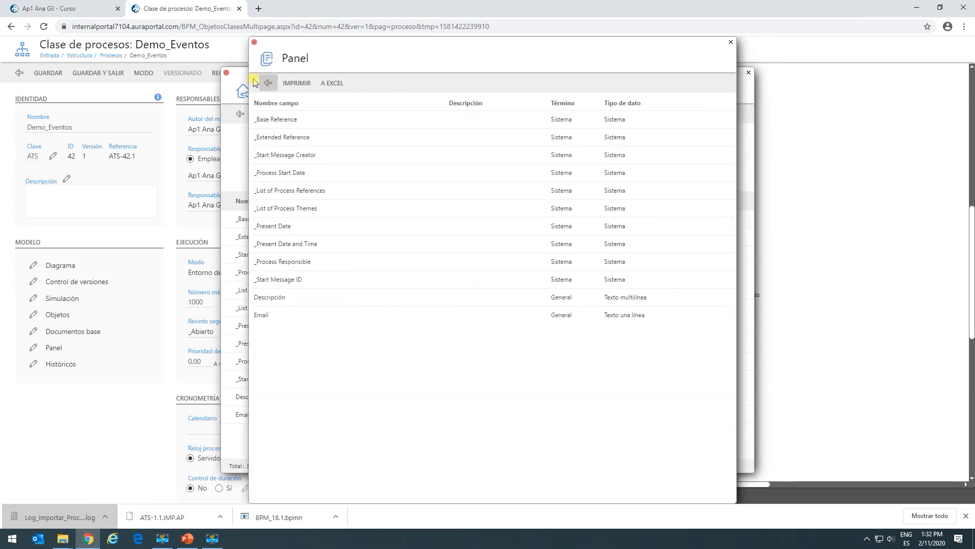
{"action": "left_click", "coordinate": [330, 82]}
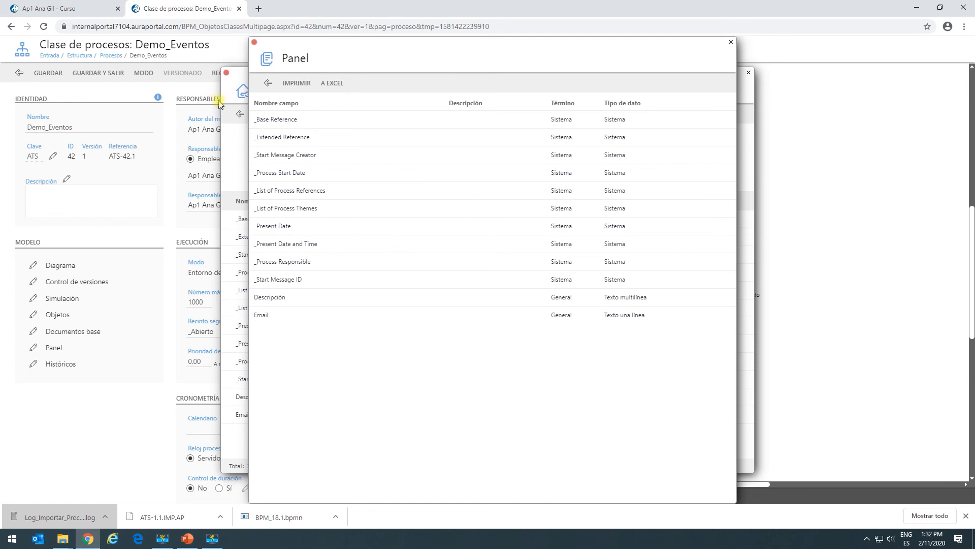
{"action": "left_click", "coordinate": [267, 84]}
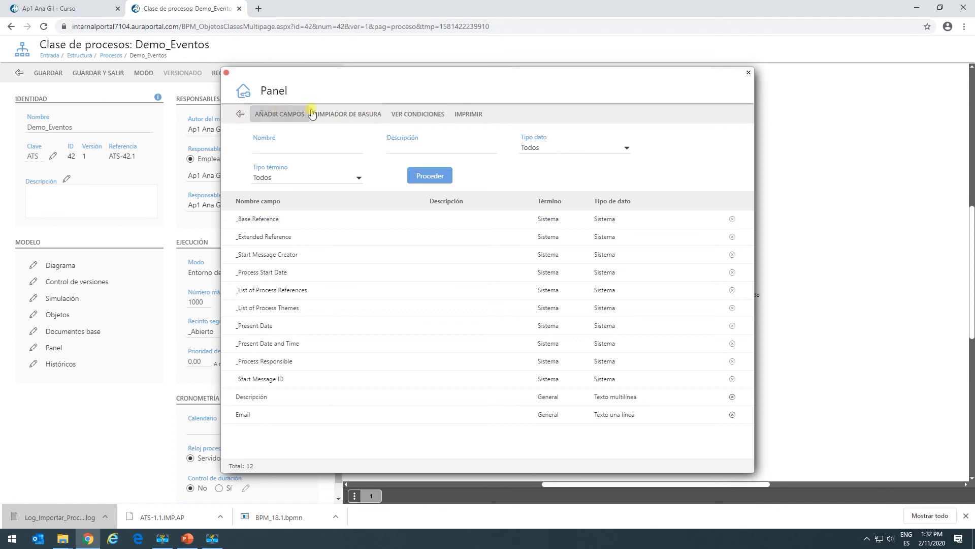
{"action": "left_click", "coordinate": [240, 113]}
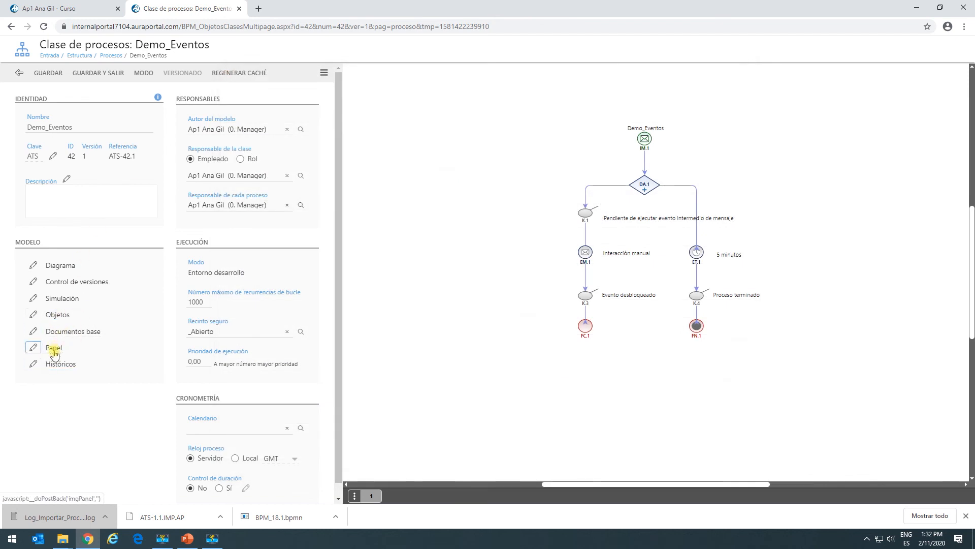
Create and save a history named General for the Demo_Eventos process class, and close the histories selection
{"action": "left_click", "coordinate": [59, 364]}
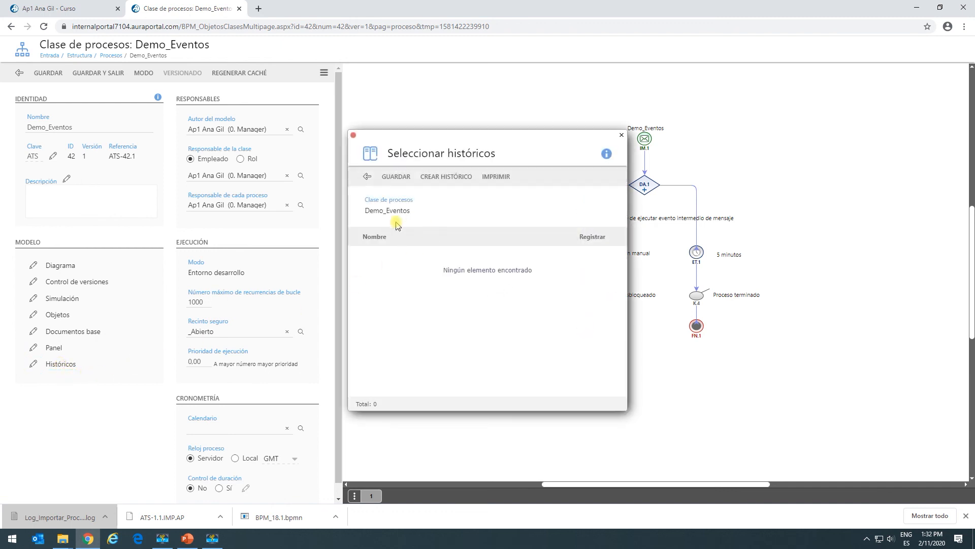
{"action": "left_click", "coordinate": [434, 177]}
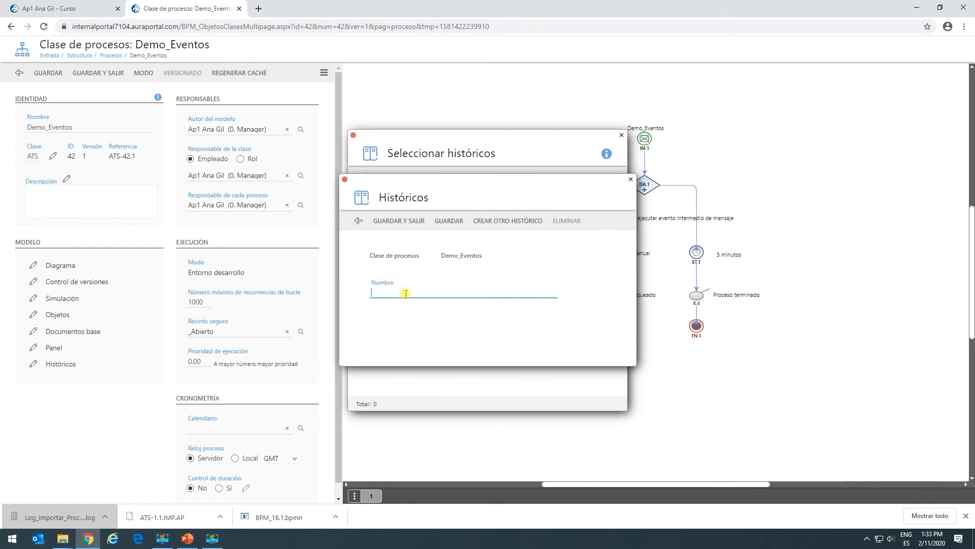
{"action": "type", "text": "General"}
{"action": "left_click", "coordinate": [449, 221]}
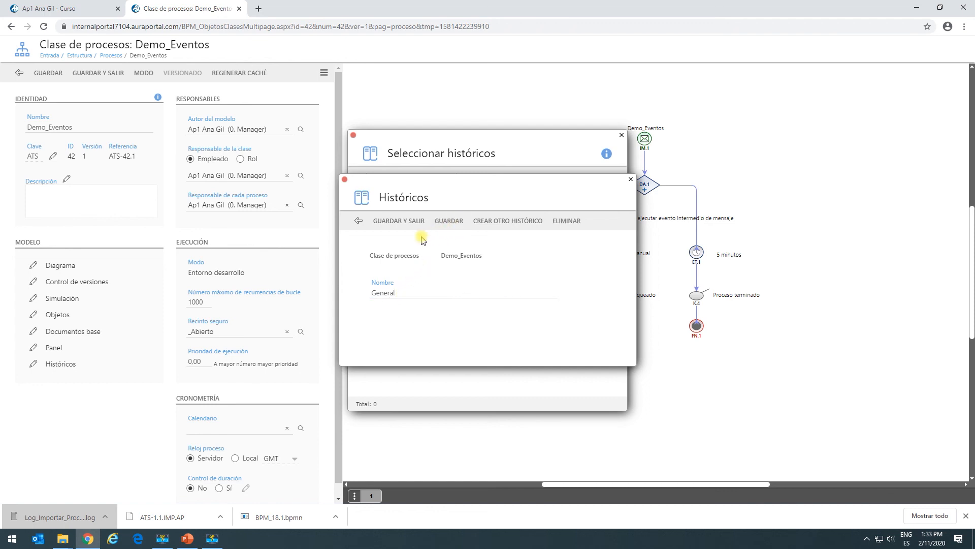
{"action": "left_click", "coordinate": [395, 223]}
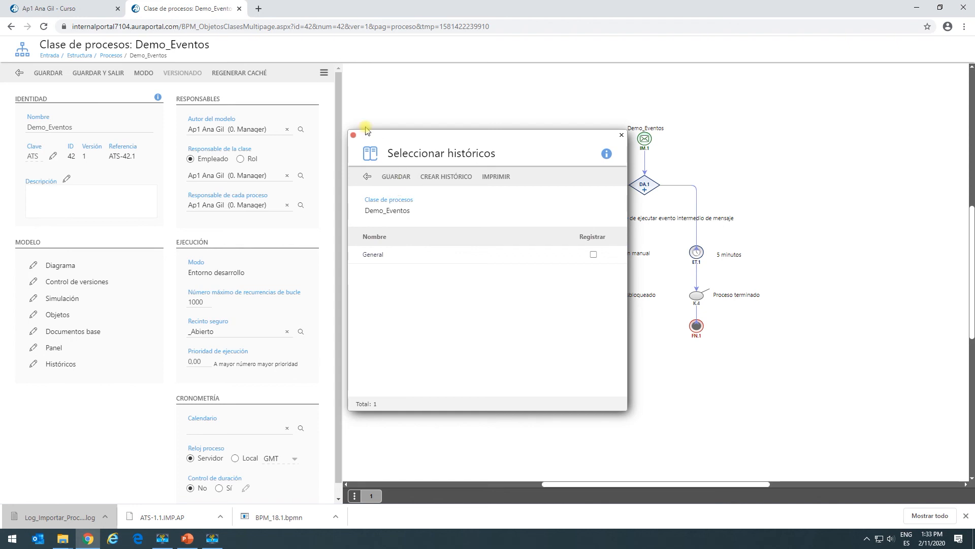
{"action": "left_click", "coordinate": [367, 178]}
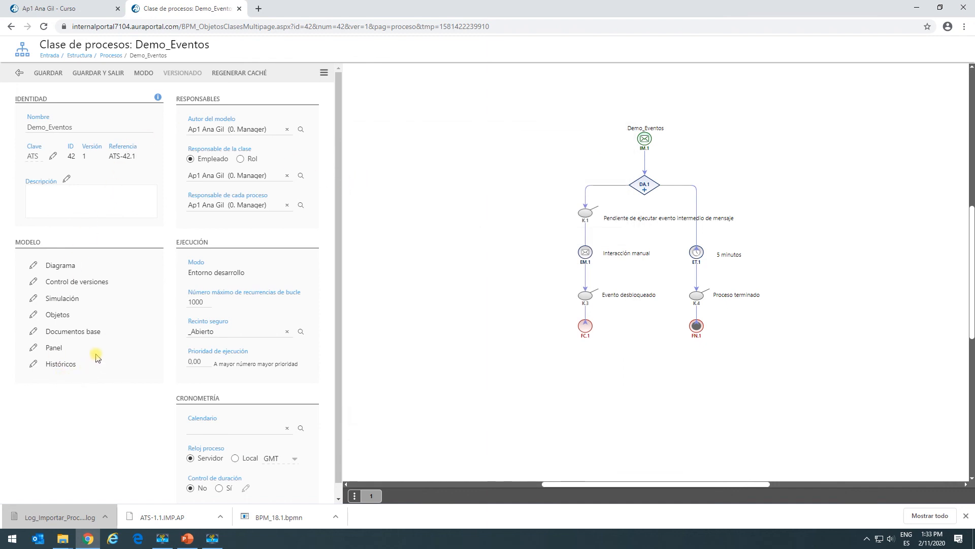